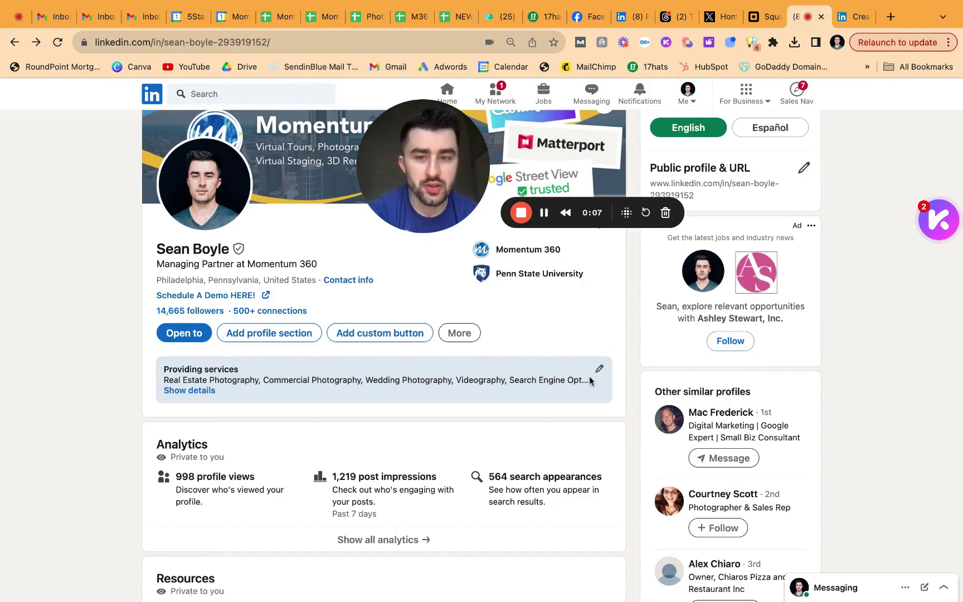
- Leave your personal profile page and return to the LinkedIn home feed
drag(421, 169, 561, 169)
click(447, 93)
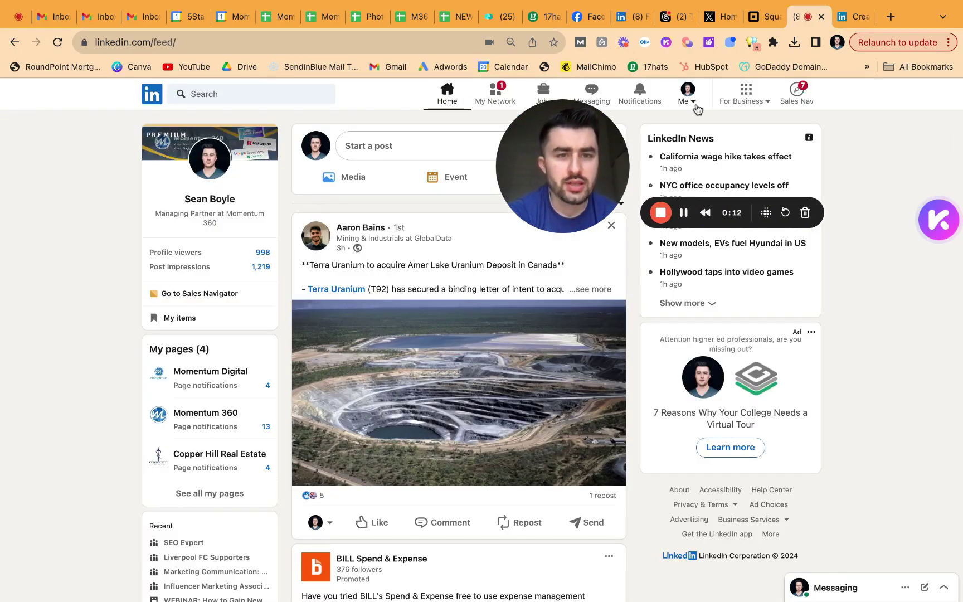
scroll(630, 304, down, 5)
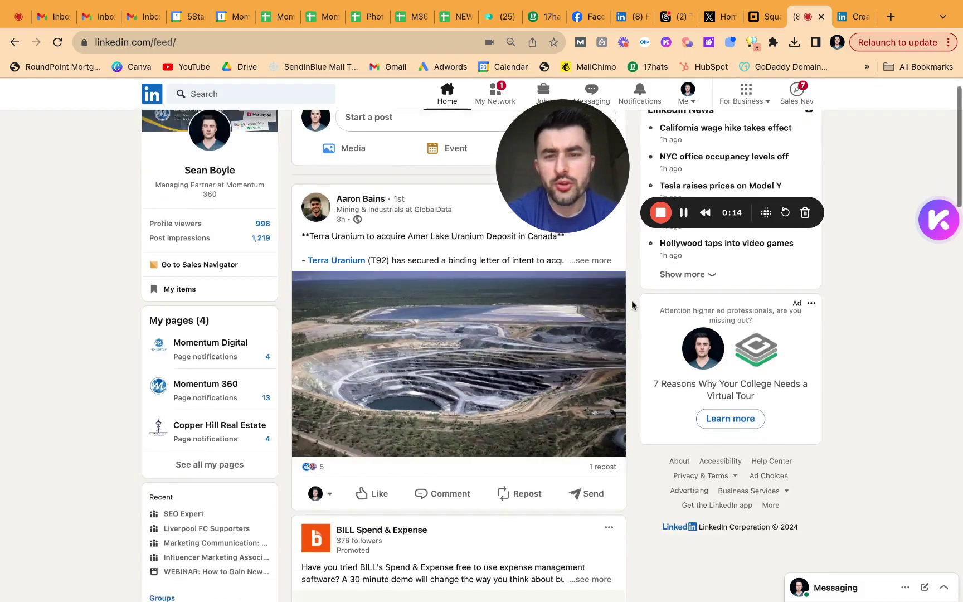
scroll(632, 300, down, 5)
scroll(631, 300, down, 5)
scroll(631, 300, down, 4)
scroll(631, 300, down, 2)
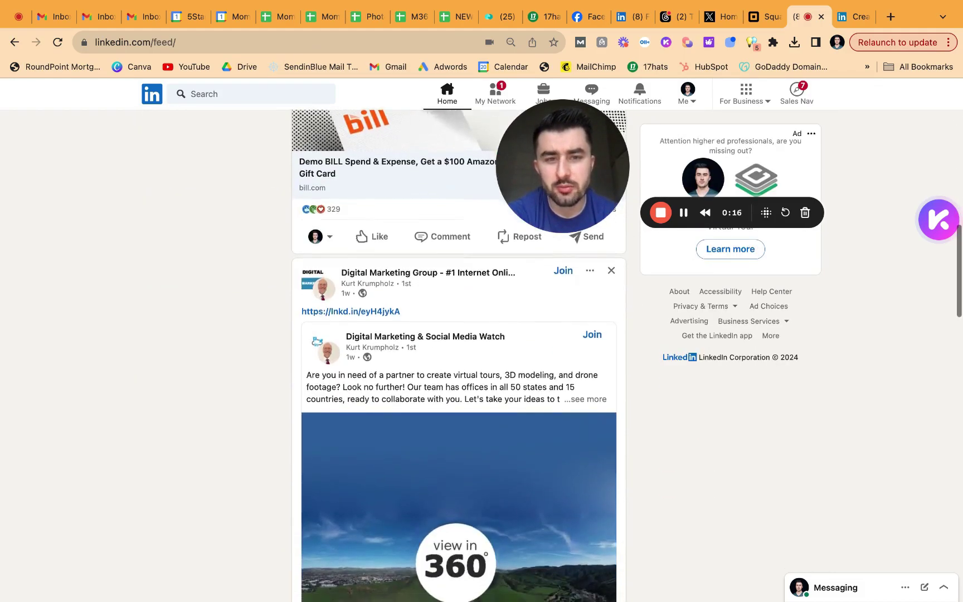
scroll(631, 300, down, 5)
scroll(631, 300, down, 4)
scroll(631, 300, down, 3)
scroll(631, 300, down, 4)
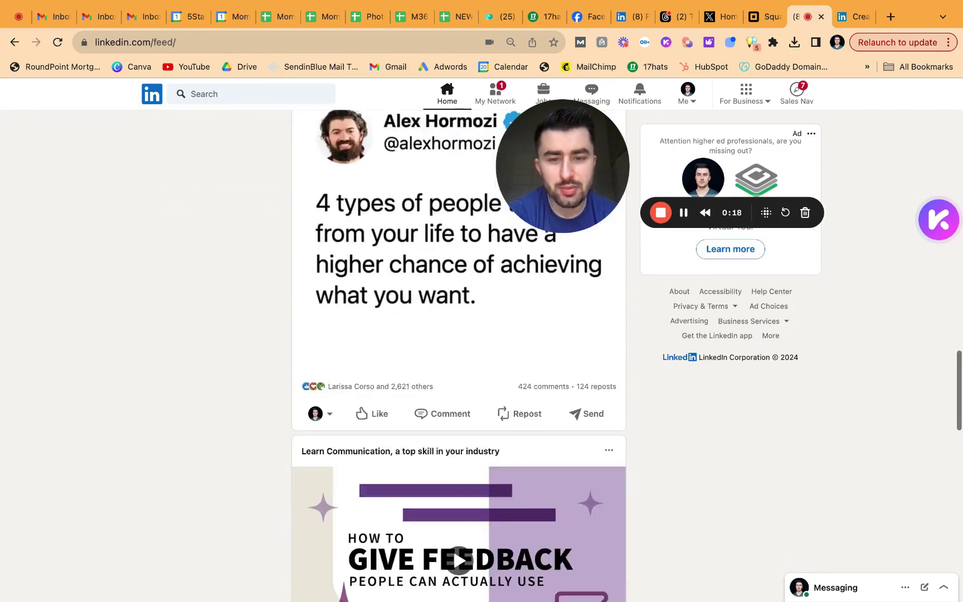
scroll(632, 300, down, 3)
scroll(632, 300, down, 4)
scroll(631, 300, down, 4)
scroll(638, 372, down, 4)
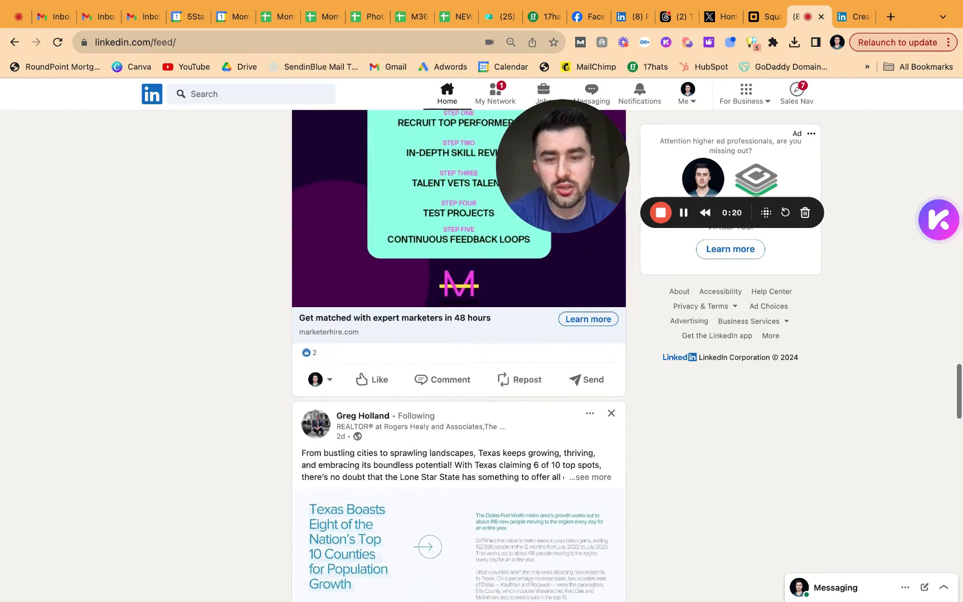
scroll(638, 372, down, 4)
scroll(637, 372, down, 3)
scroll(638, 371, down, 4)
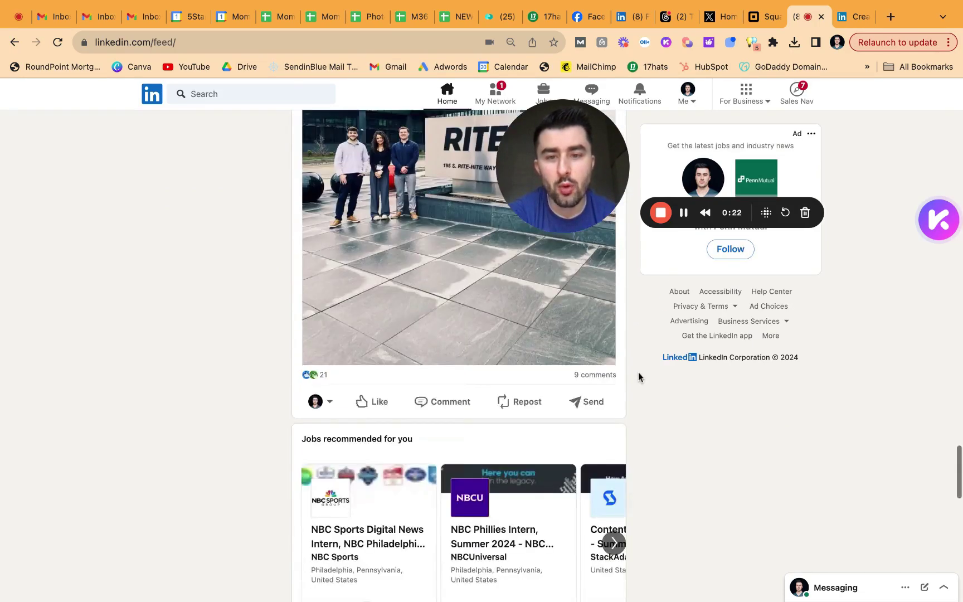
scroll(638, 371, down, 4)
scroll(638, 372, down, 3)
scroll(638, 372, down, 2)
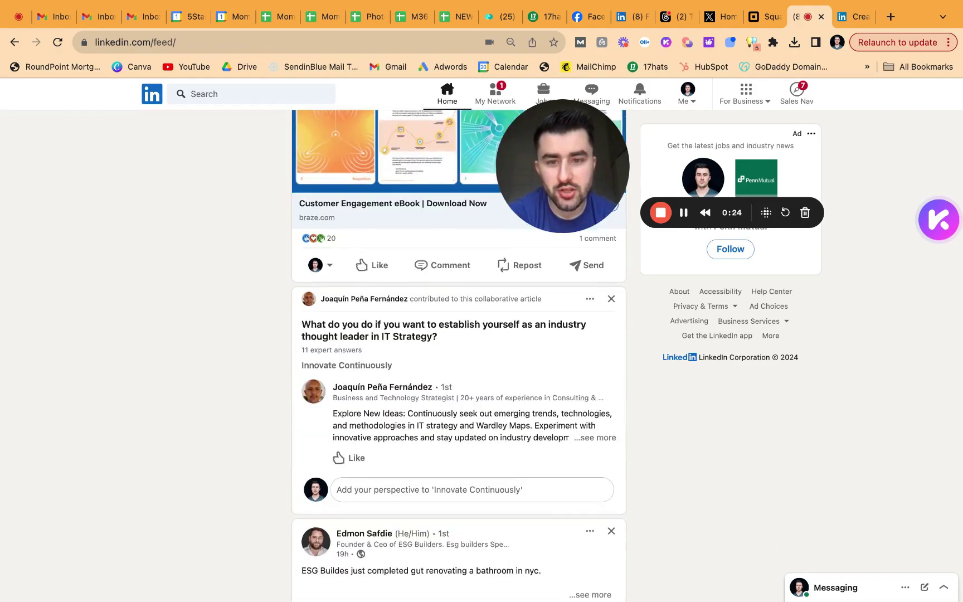
scroll(638, 372, down, 4)
scroll(638, 371, down, 4)
scroll(637, 372, down, 3)
scroll(638, 372, down, 4)
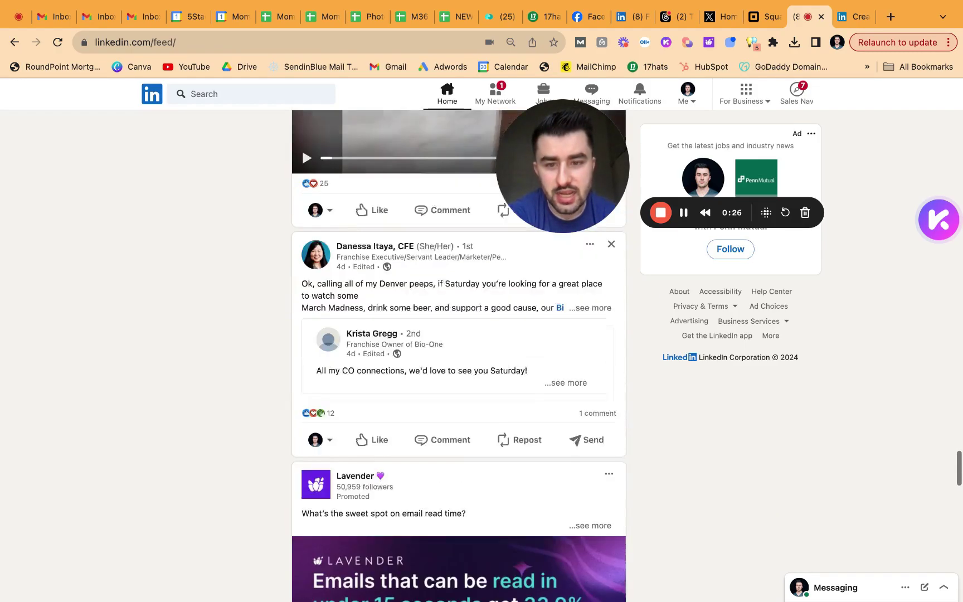
scroll(637, 371, down, 3)
scroll(637, 371, down, 4)
scroll(637, 371, down, 2)
scroll(638, 371, down, 4)
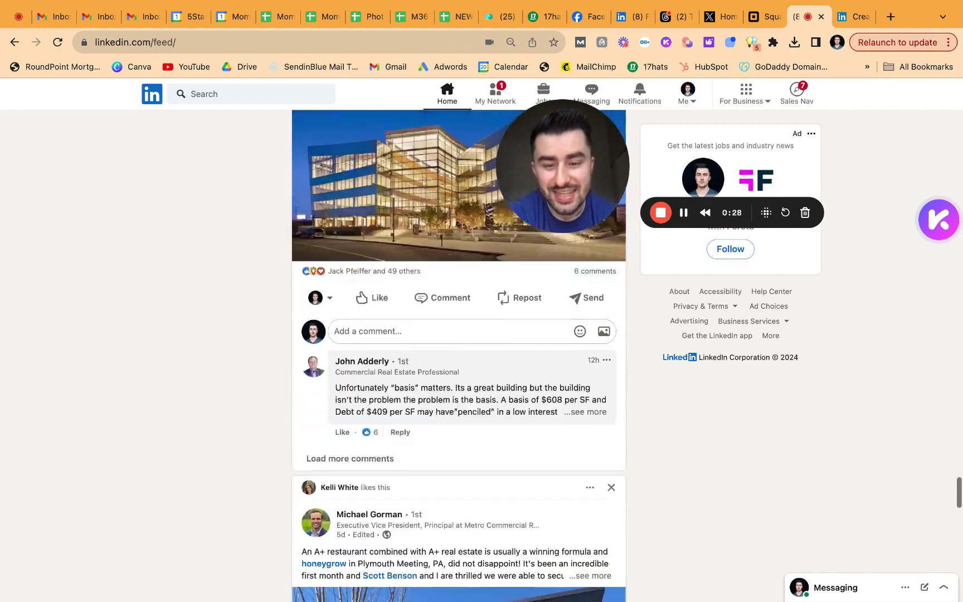
scroll(638, 372, down, 2)
scroll(637, 372, down, 4)
scroll(638, 372, down, 3)
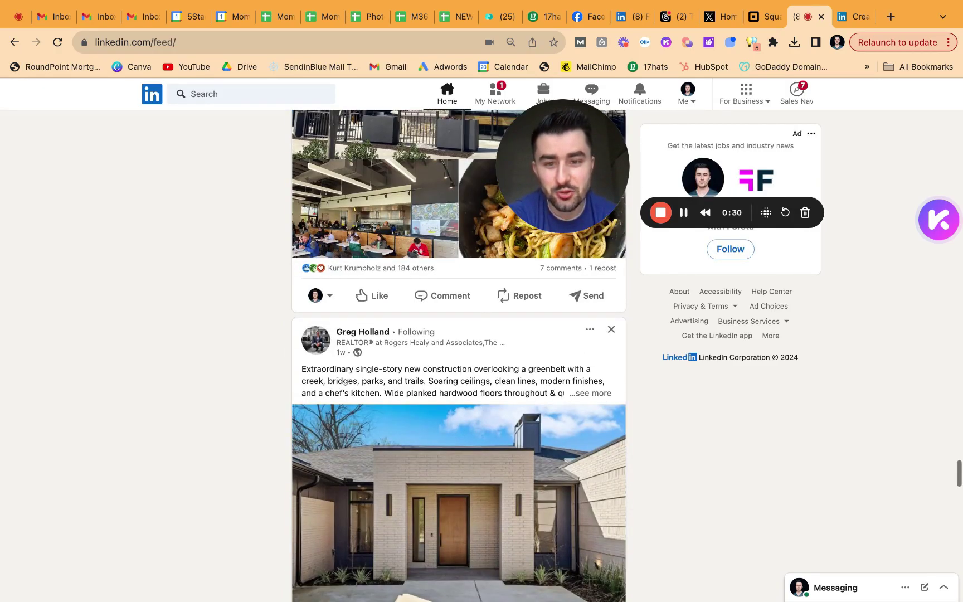
scroll(579, 359, down, 1)
scroll(647, 406, down, 4)
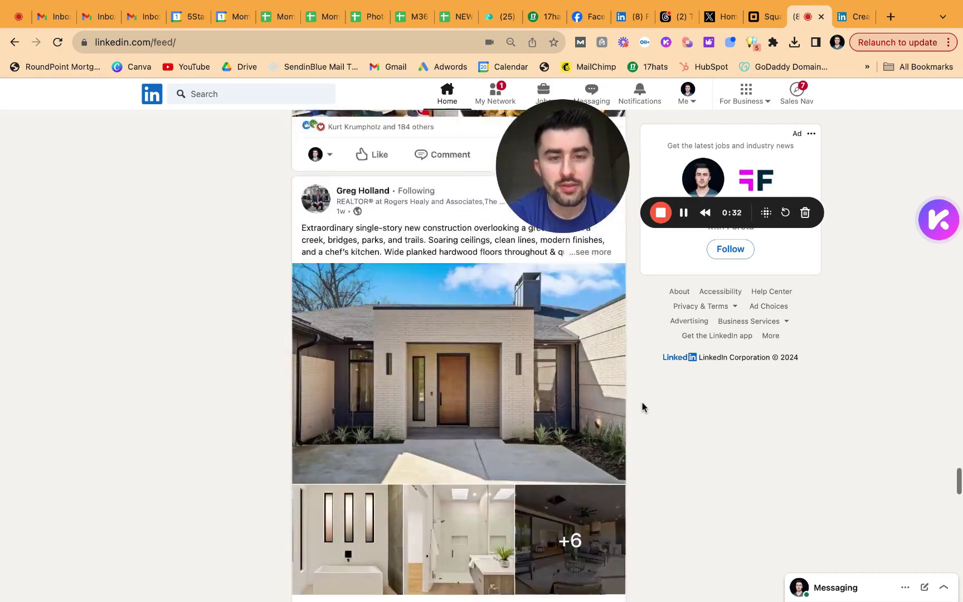
scroll(646, 405, down, 3)
scroll(642, 407, down, 4)
scroll(642, 406, down, 5)
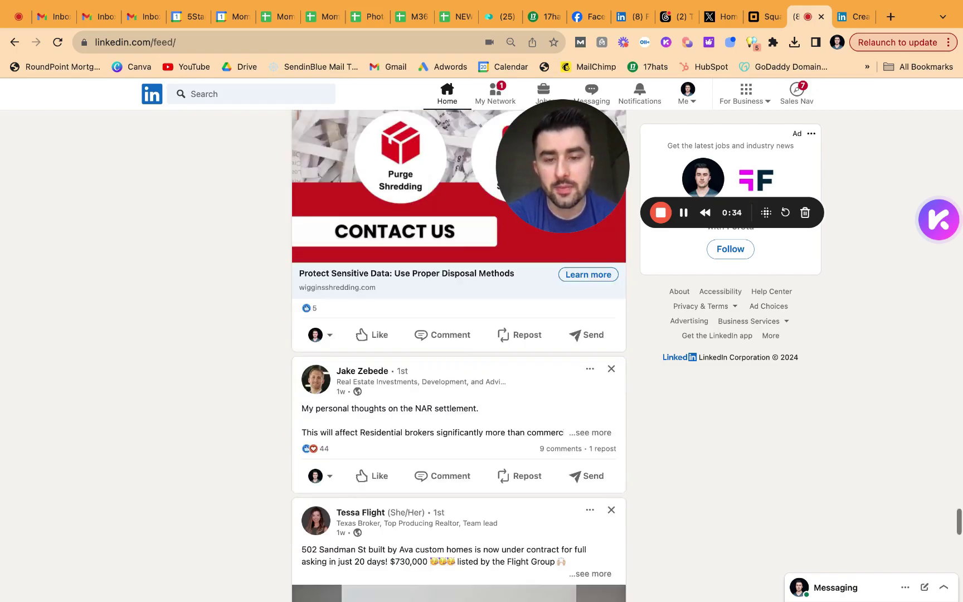
scroll(642, 407, down, 2)
scroll(642, 407, down, 3)
scroll(642, 407, down, 5)
scroll(615, 387, down, 4)
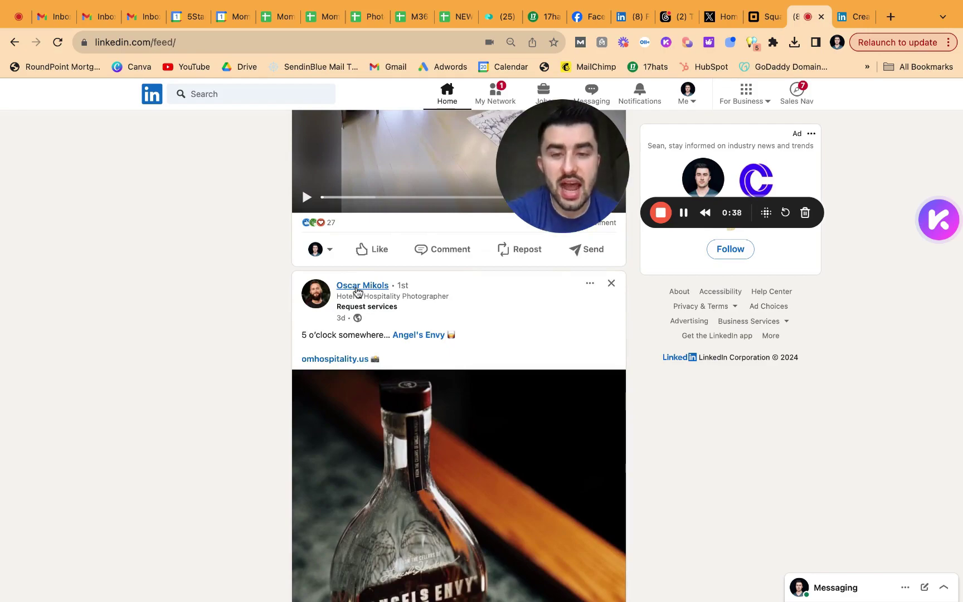
scroll(456, 304, down, 2)
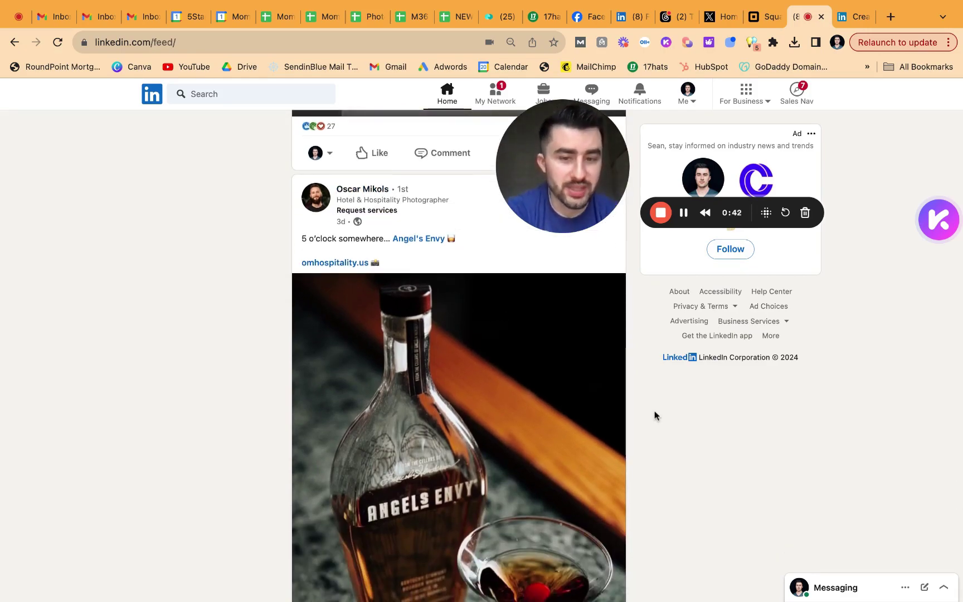
scroll(655, 415, up, 2)
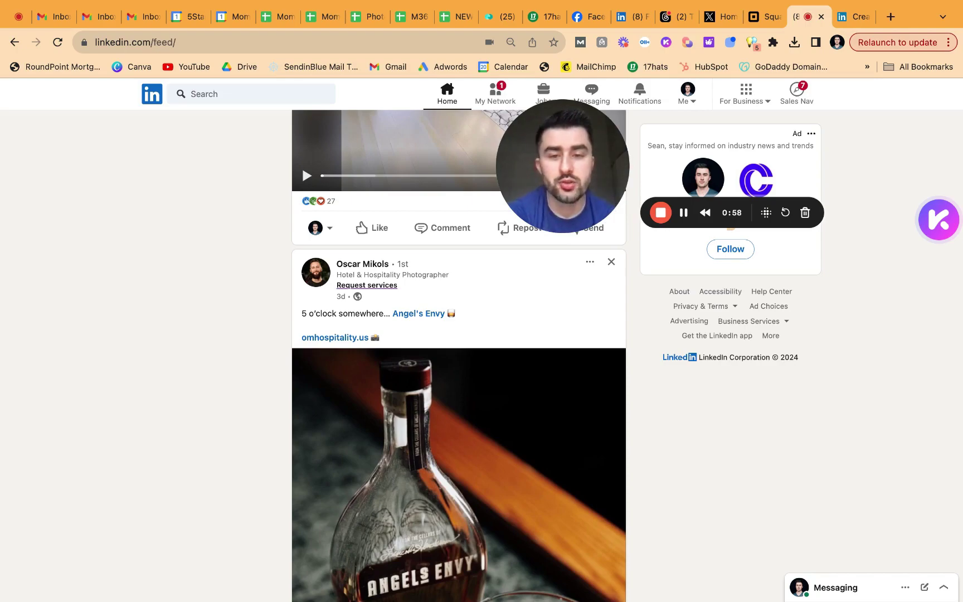
- Open the hospitality photographer's Request services page and scroll through the listing
click(366, 284)
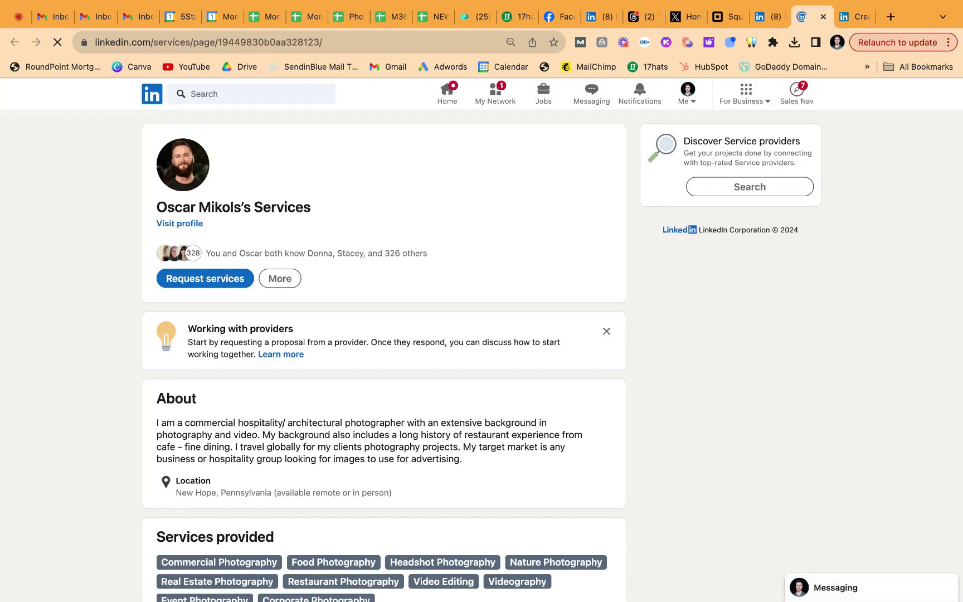
scroll(73, 421, down, 3)
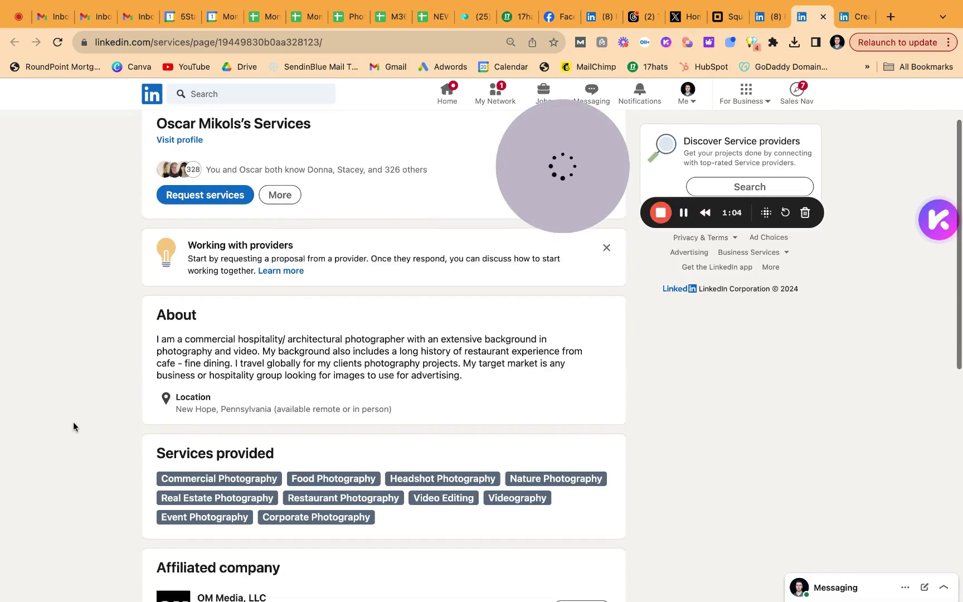
scroll(93, 388, down, 4)
scroll(86, 429, down, 3)
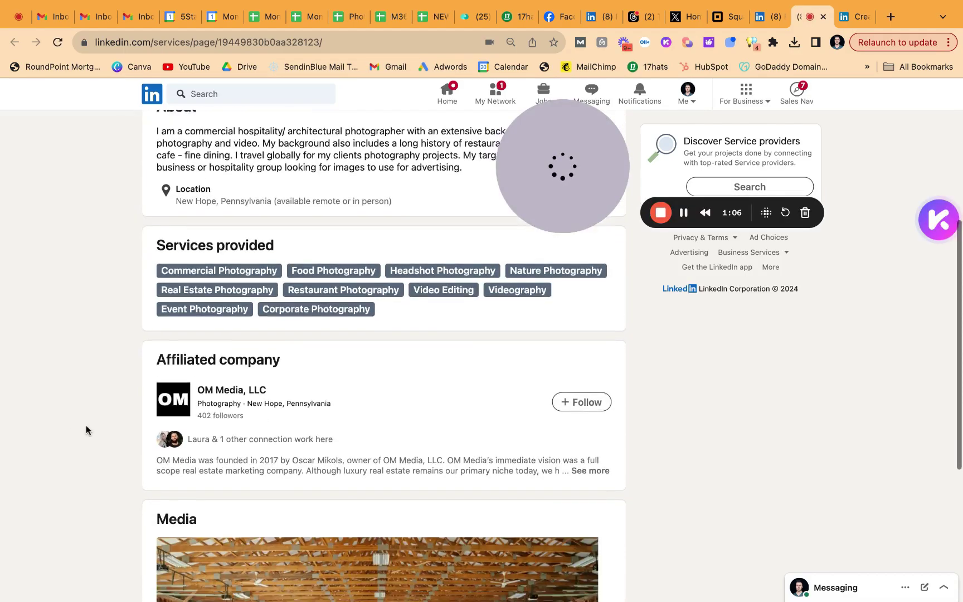
scroll(86, 429, down, 3)
scroll(87, 429, down, 4)
scroll(87, 429, up, 3)
scroll(30, 422, up, 8)
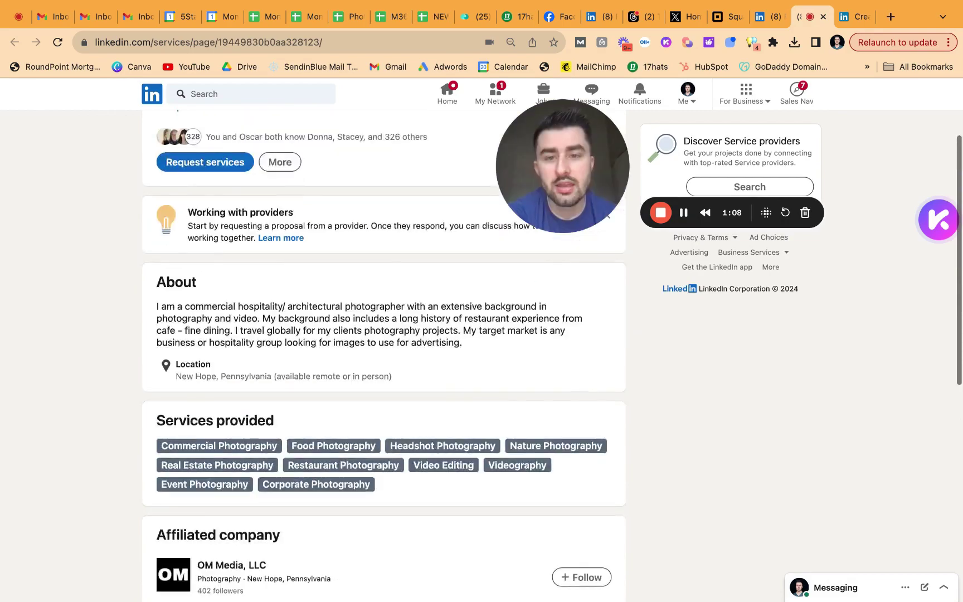
scroll(452, 258, up, 3)
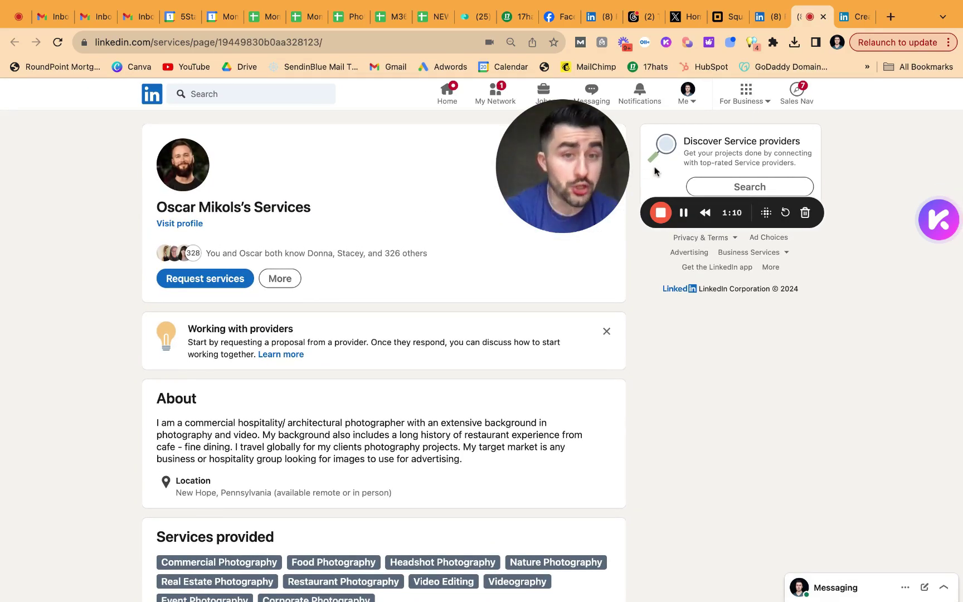
mouse_move(582, 172)
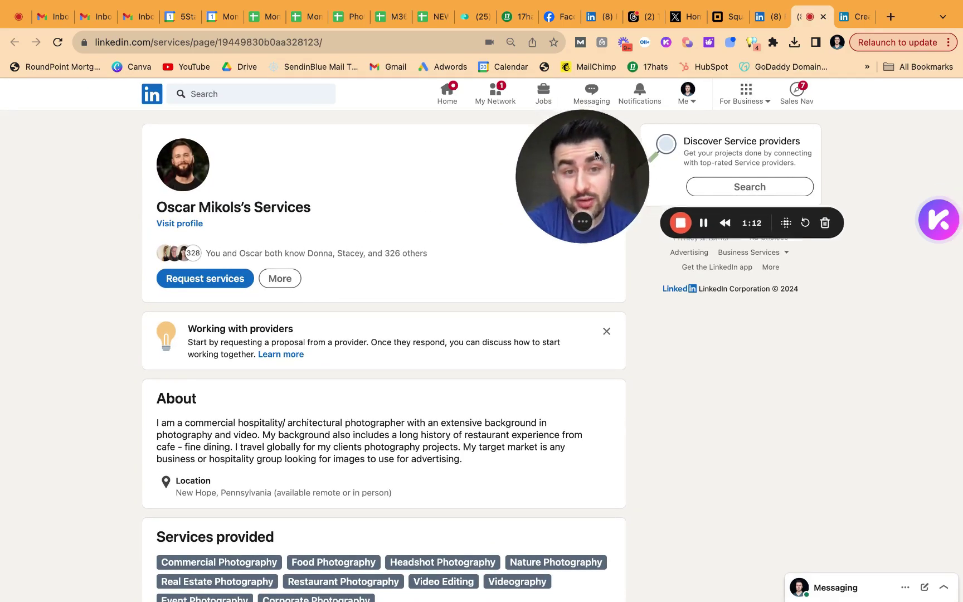
drag(595, 150, 752, 241)
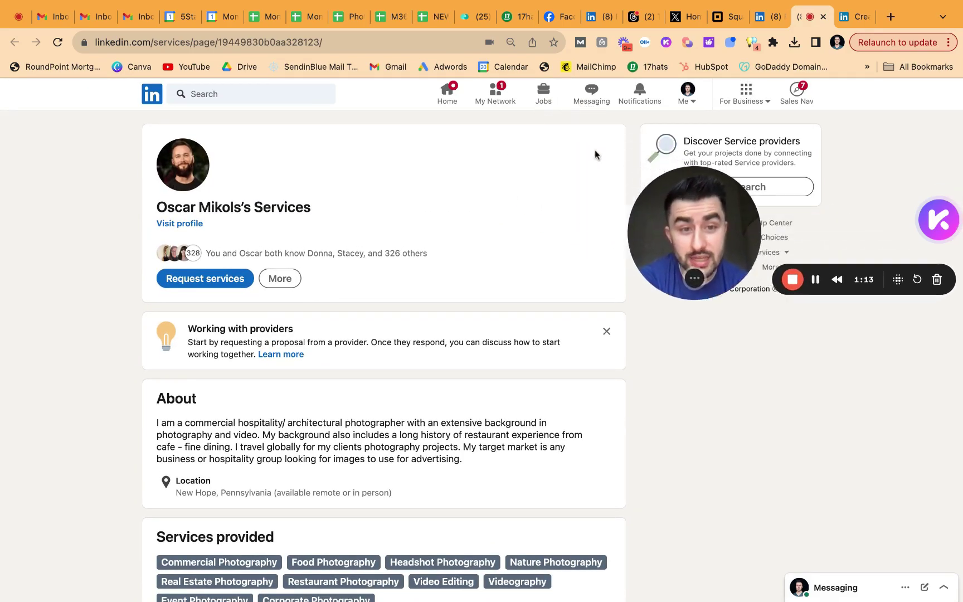
- Go to your own profile and look over the Open to options, then dismiss them
click(694, 101)
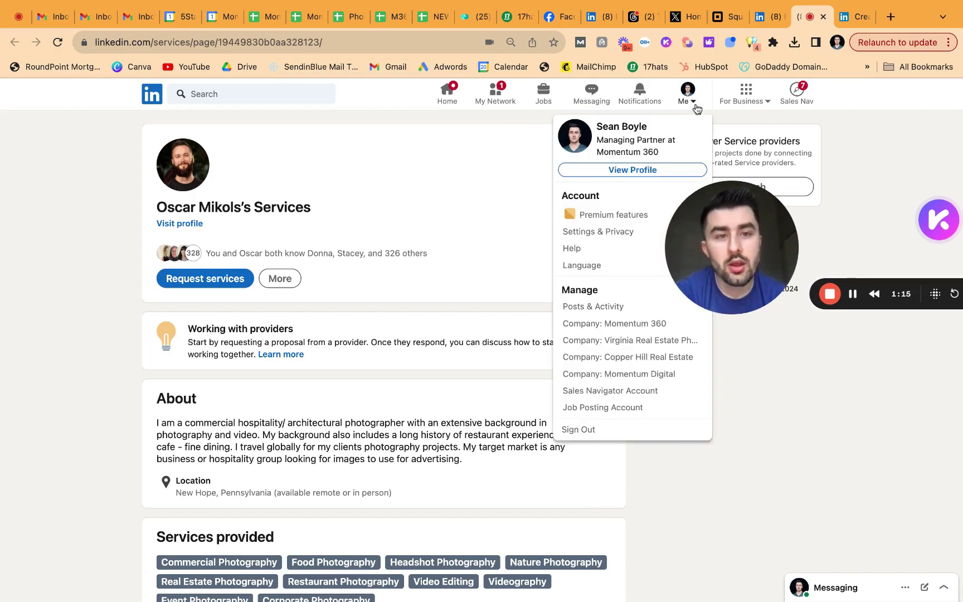
click(632, 169)
scroll(642, 171, down, 3)
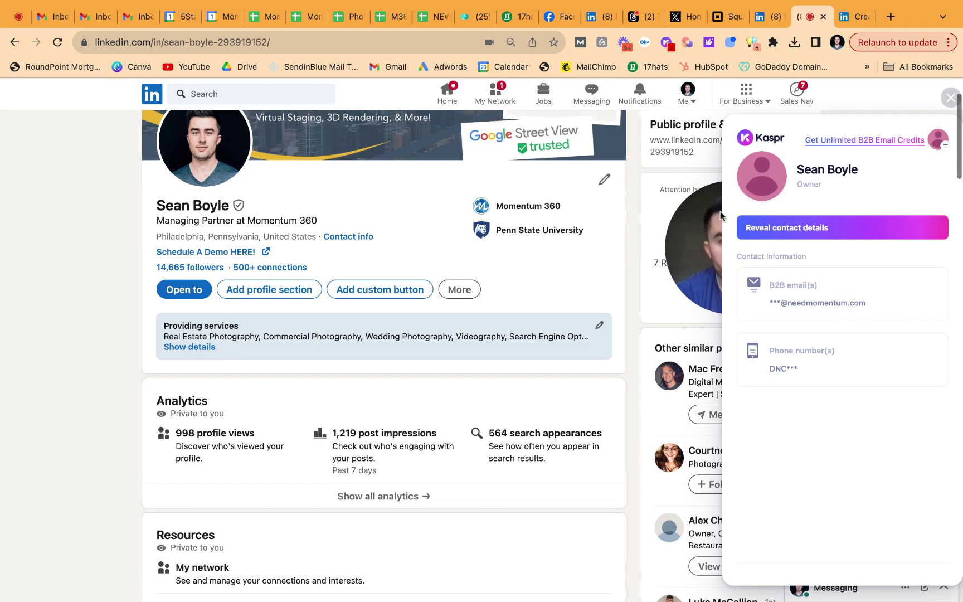
click(189, 290)
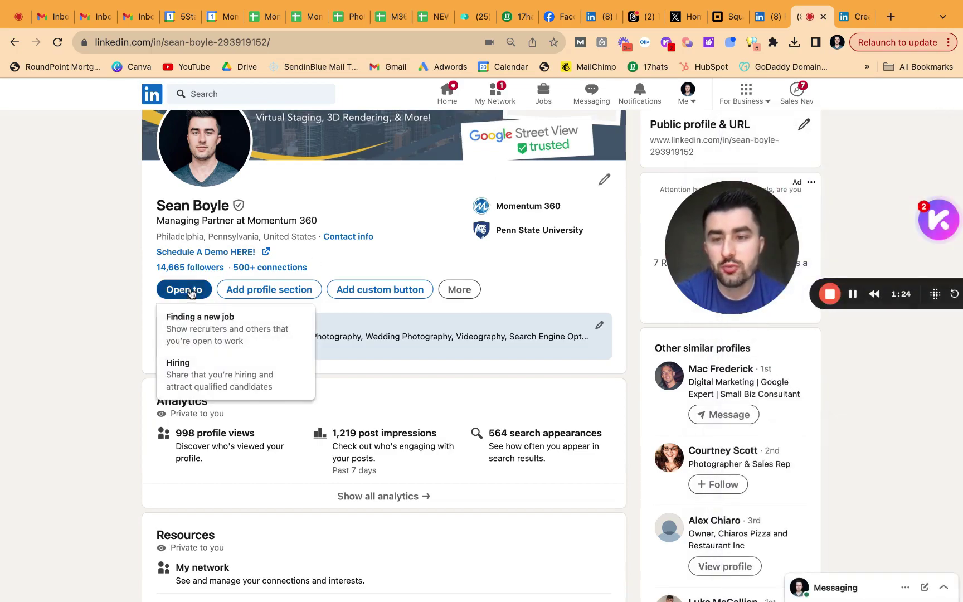
click(418, 240)
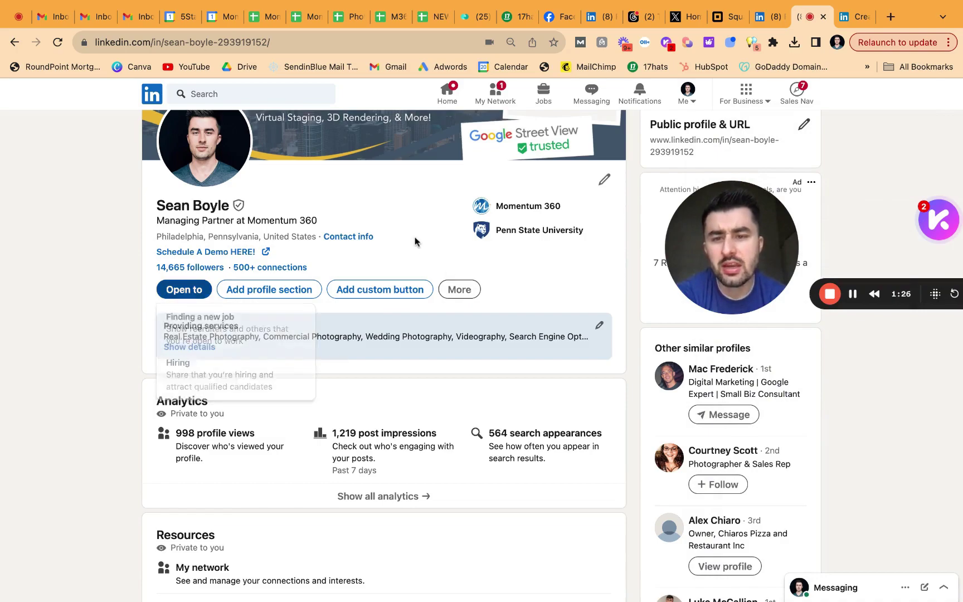
click(193, 293)
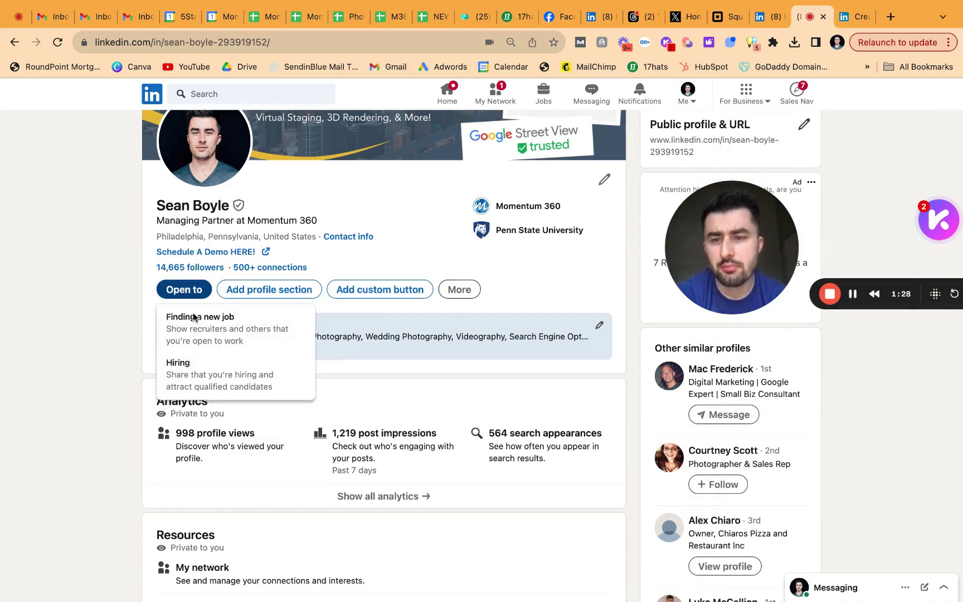
click(173, 344)
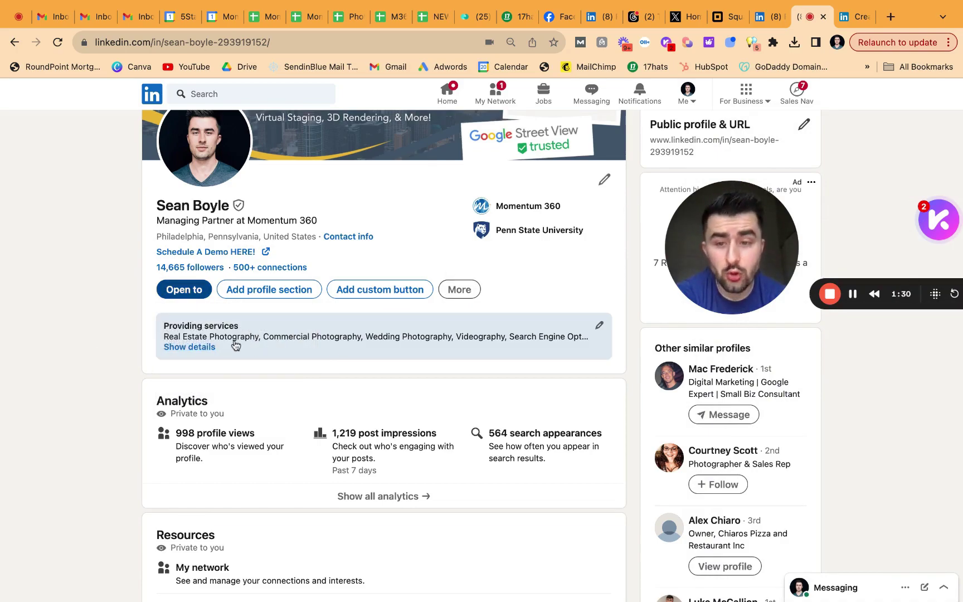
- Open the Providing services page and start Set price on its setup card
click(600, 328)
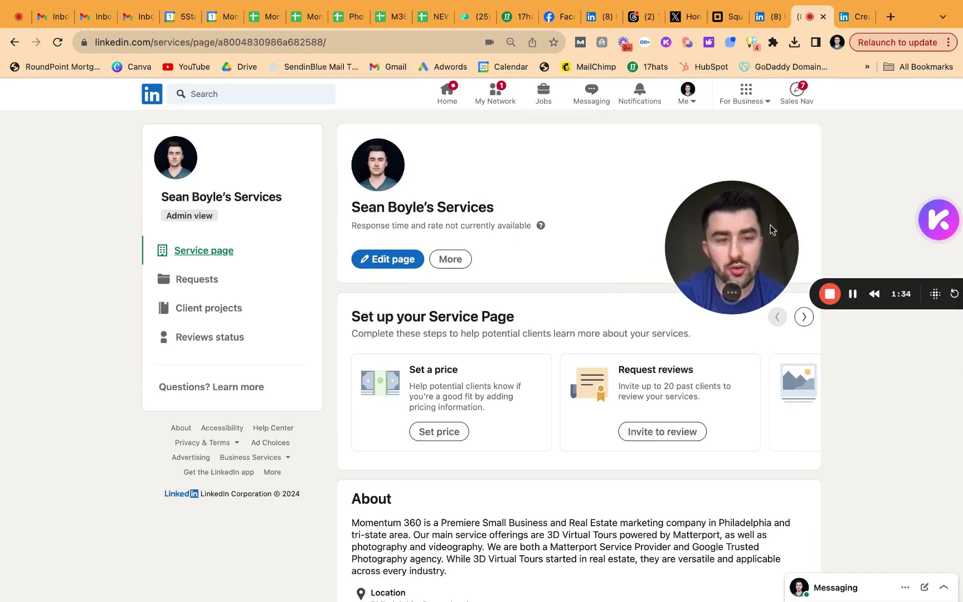
drag(732, 236, 802, 177)
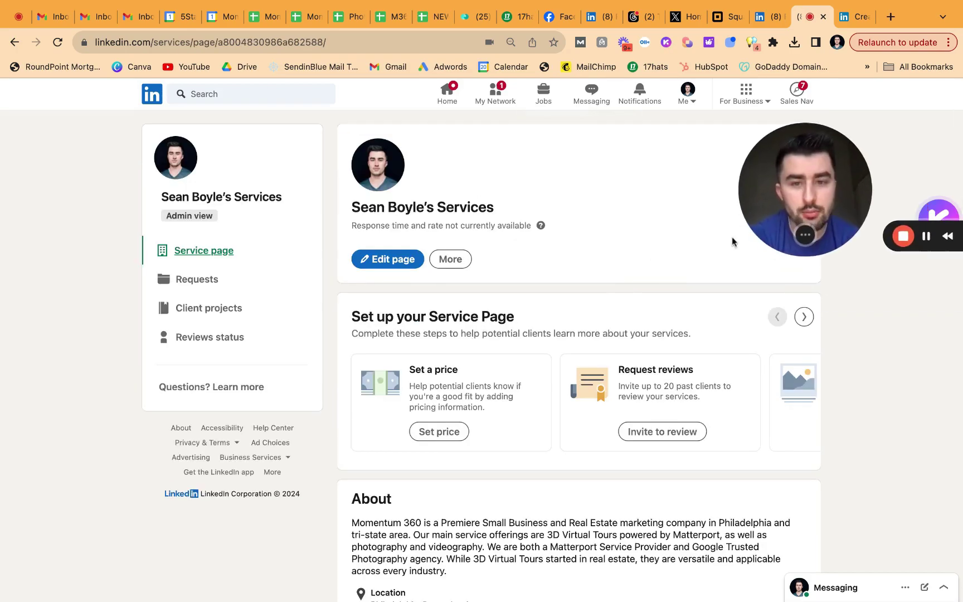
click(444, 434)
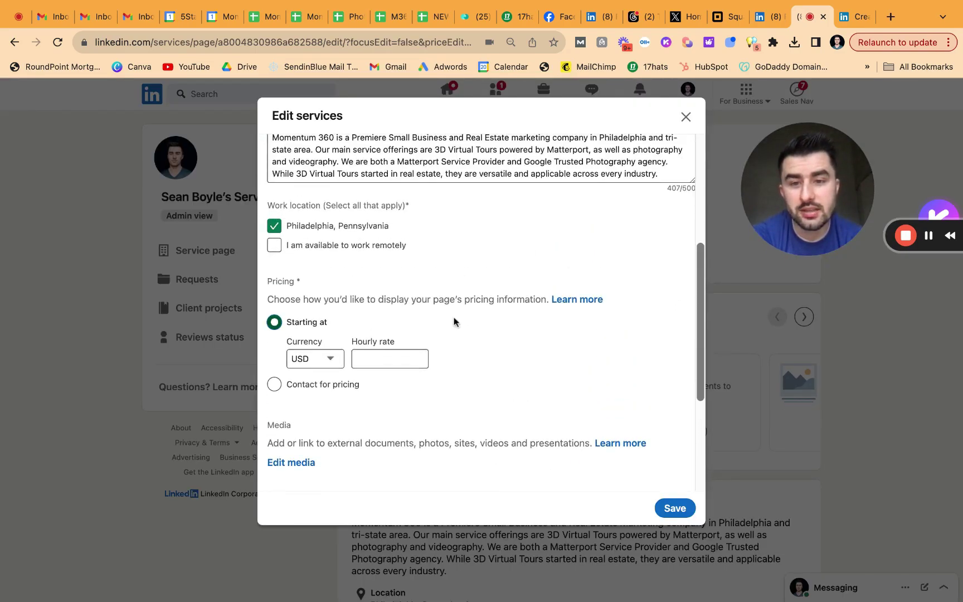
- Set pricing to Contact for pricing, enable remote work, check the empty media list, and save
click(274, 384)
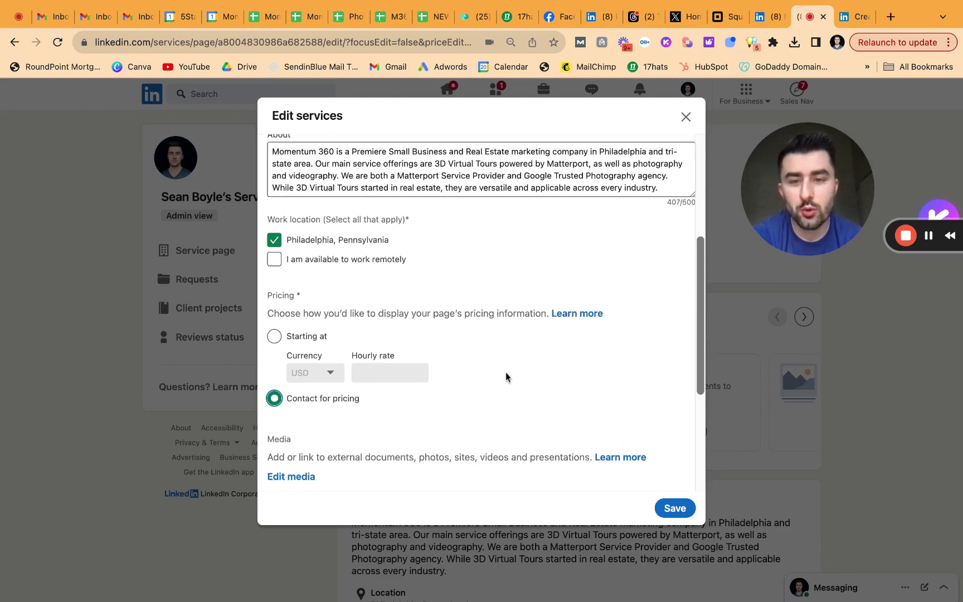
scroll(506, 372, up, 1)
click(275, 288)
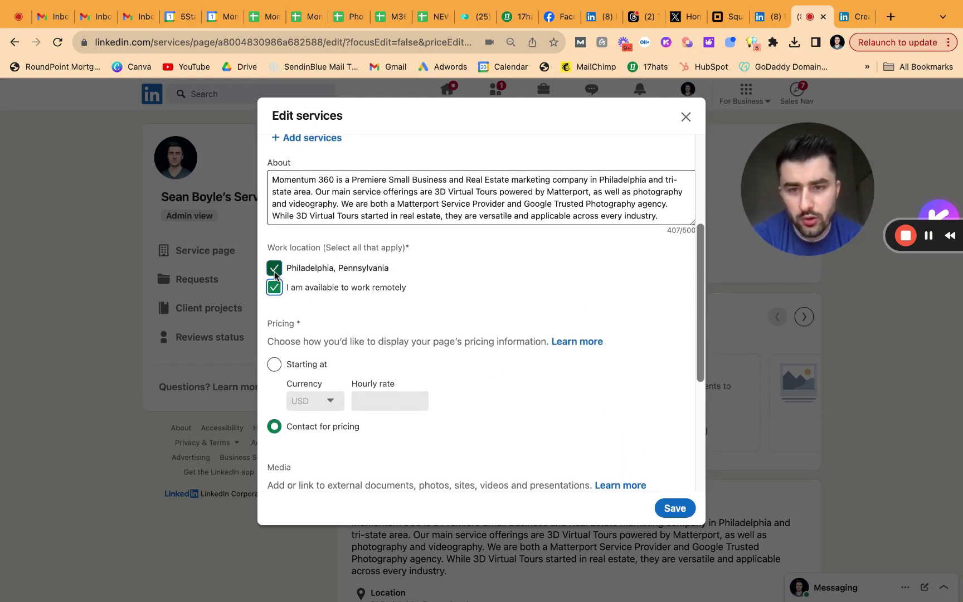
scroll(512, 324, down, 3)
scroll(482, 285, down, 3)
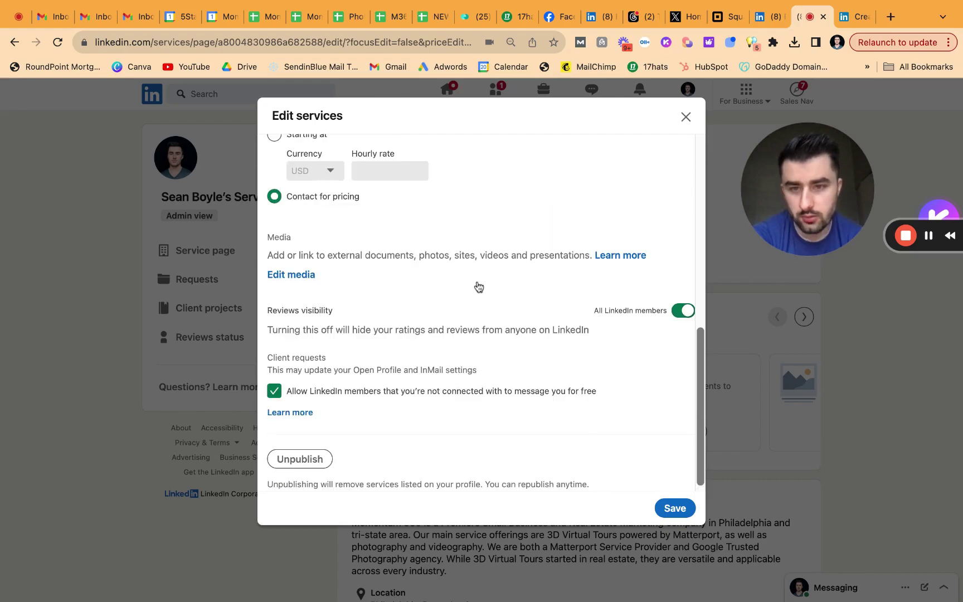
click(295, 275)
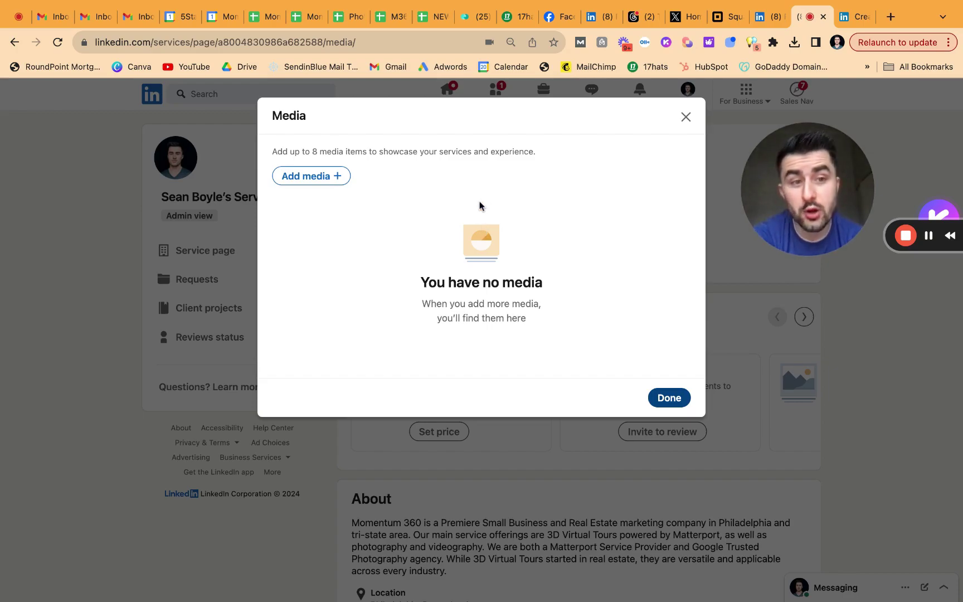
click(683, 119)
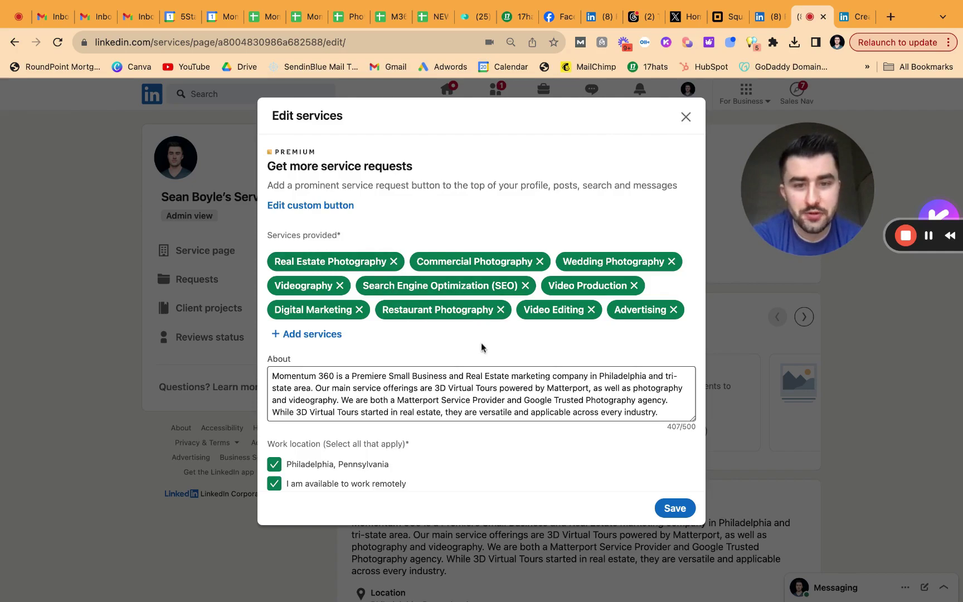
scroll(482, 347, down, 3)
scroll(481, 347, up, 3)
scroll(482, 347, down, 6)
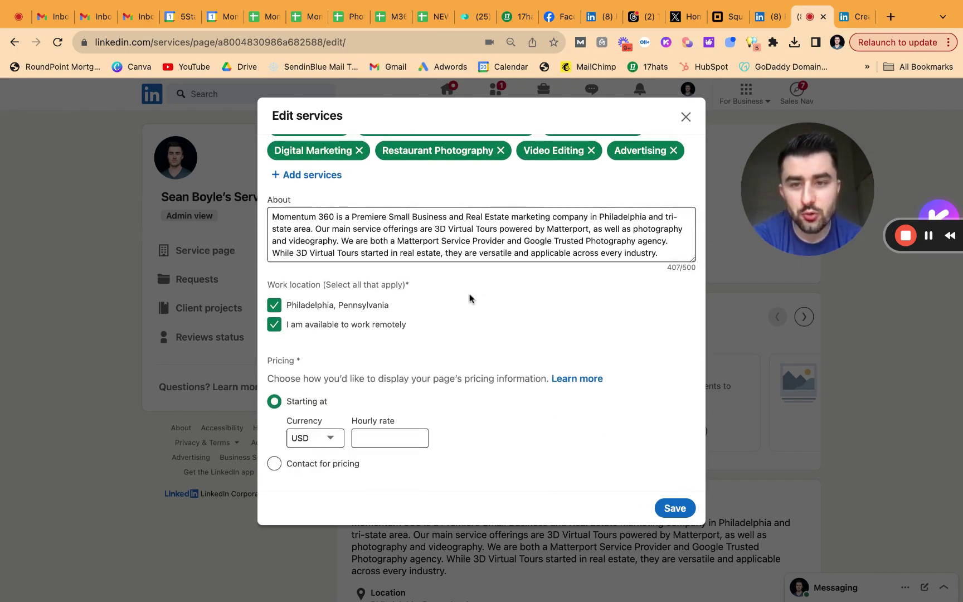
scroll(502, 278, down, 1)
scroll(503, 278, down, 8)
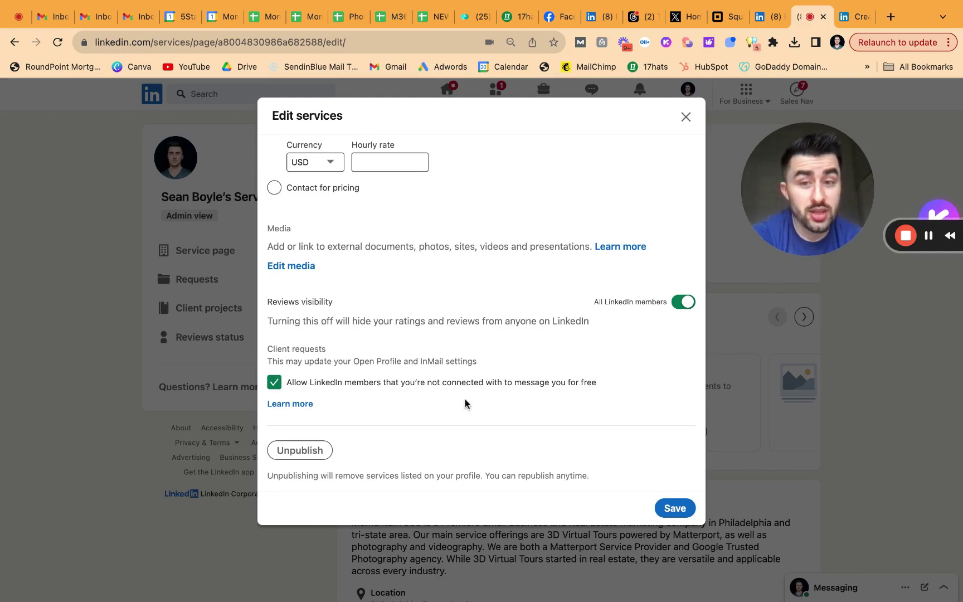
scroll(471, 335, up, 3)
click(275, 300)
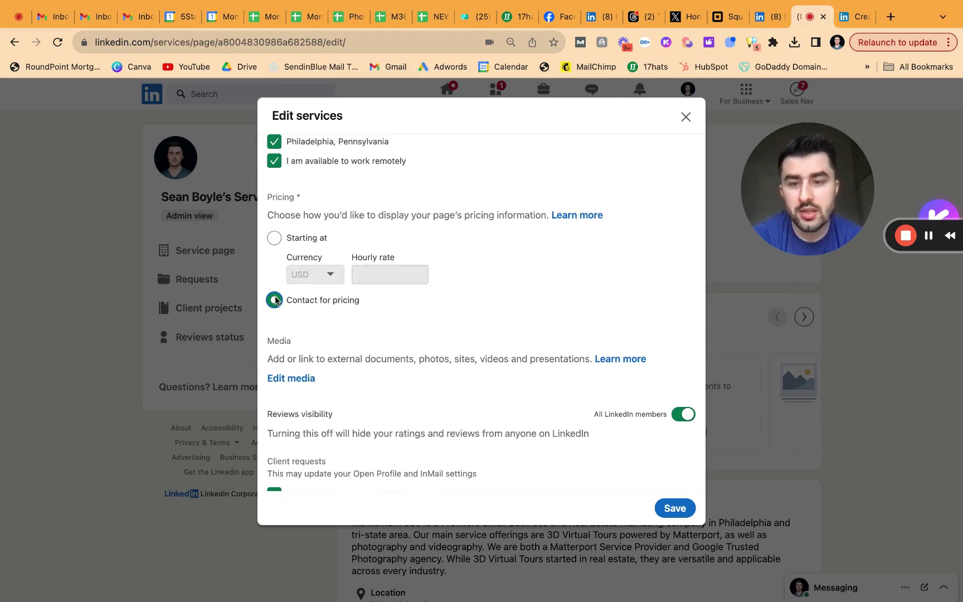
scroll(518, 312, down, 1)
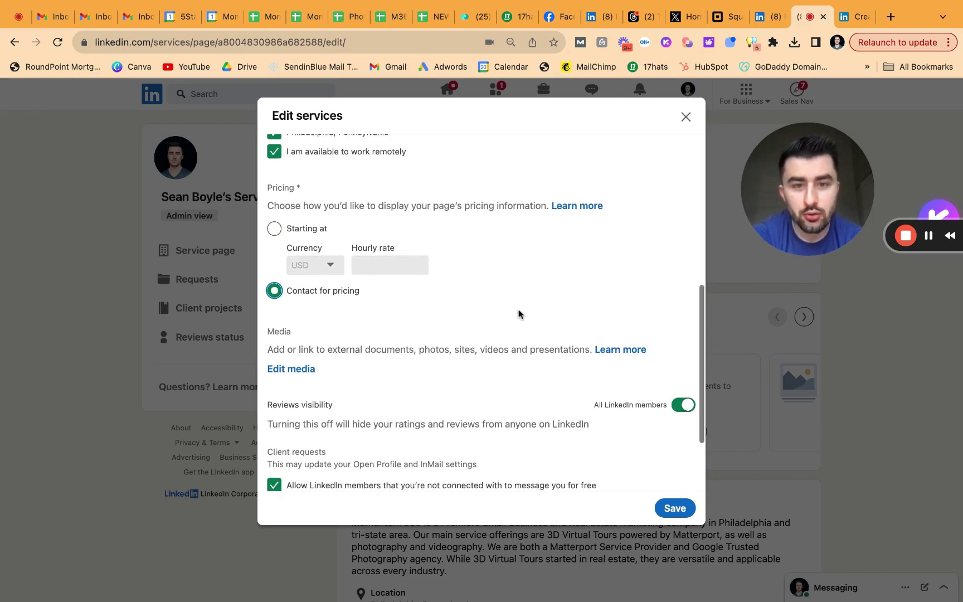
click(674, 509)
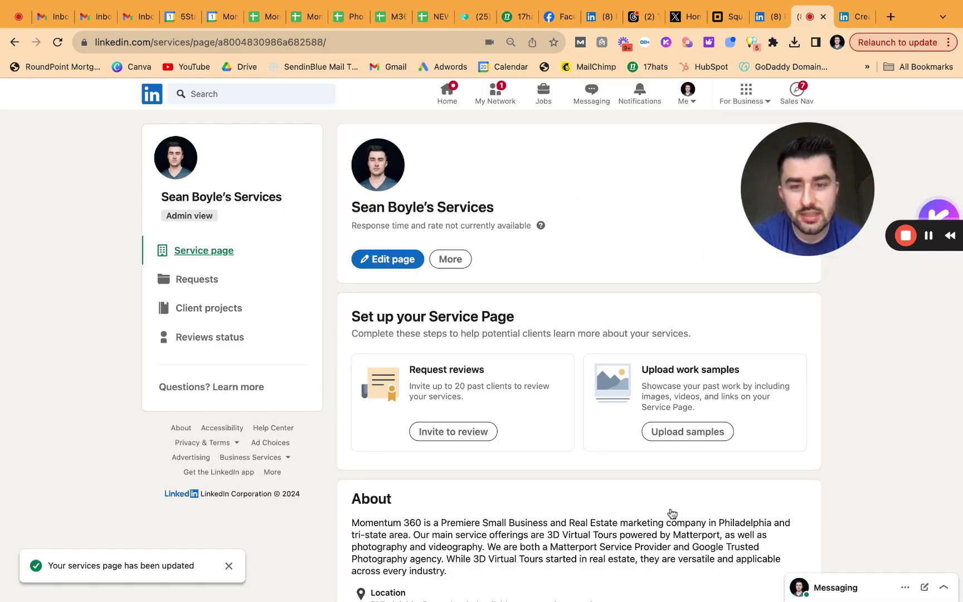
scroll(834, 447, down, 5)
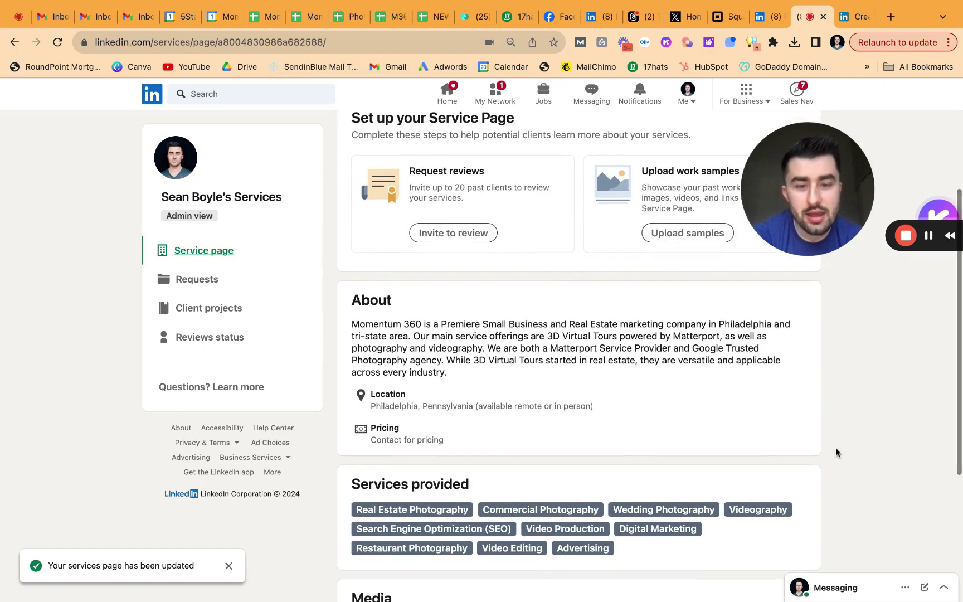
scroll(835, 446, down, 5)
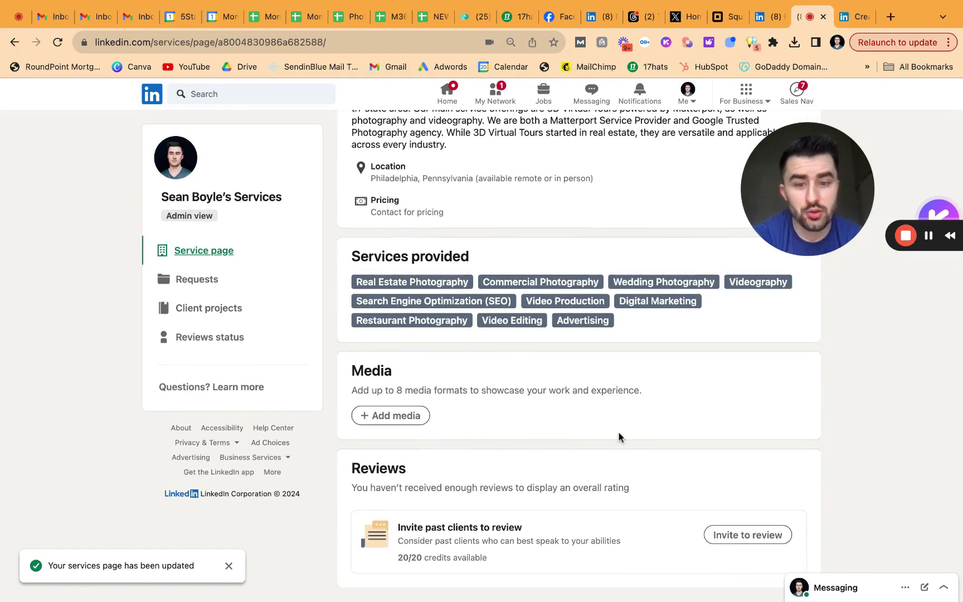
scroll(619, 436, up, 1)
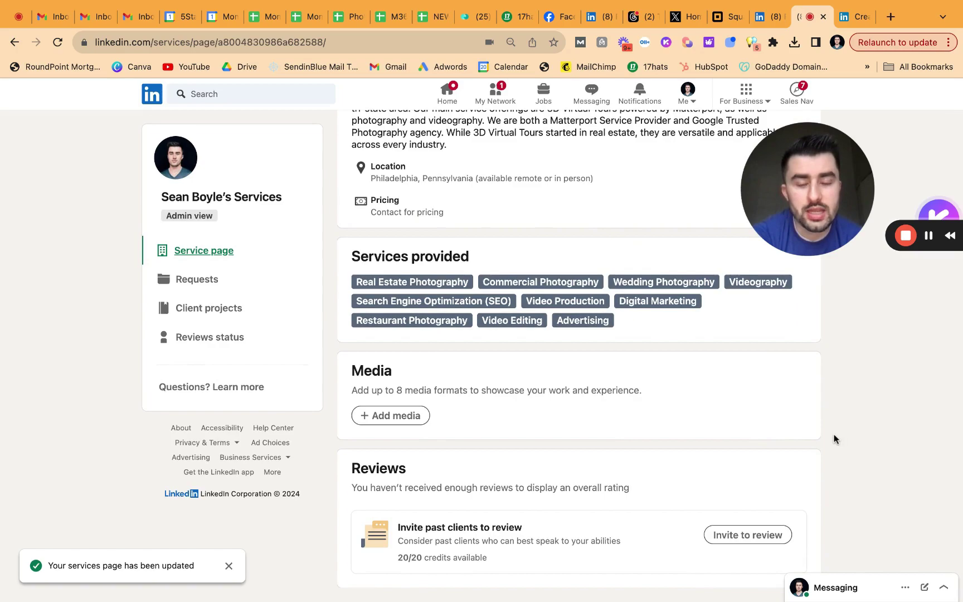
- Request reviews of Real Estate Photography from three selected connections
click(747, 536)
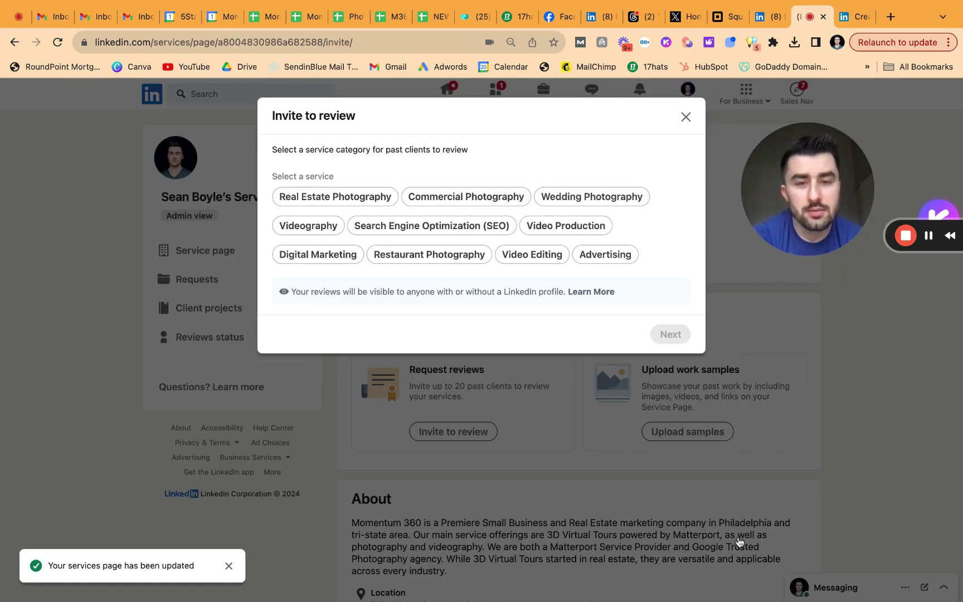
click(390, 196)
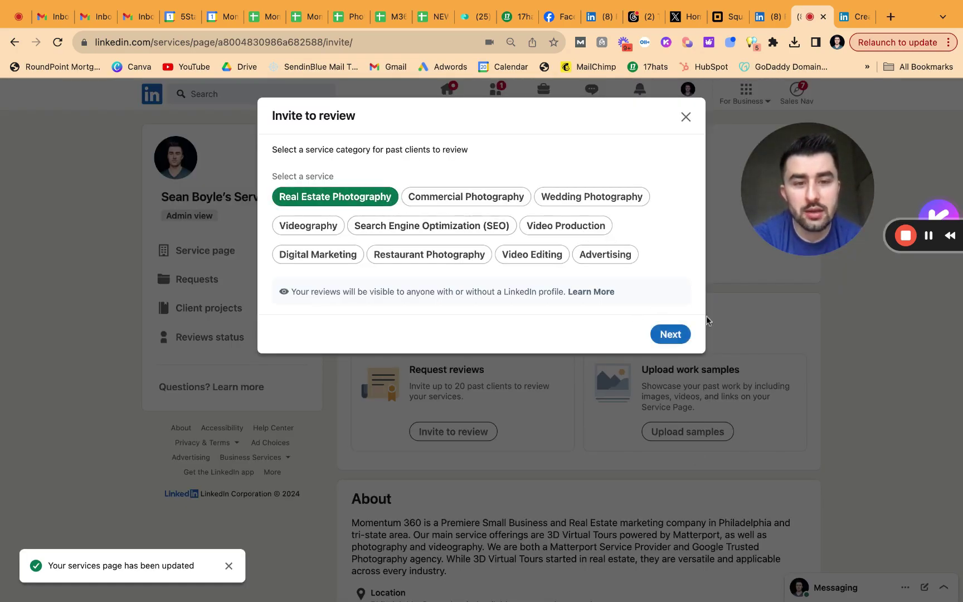
click(671, 335)
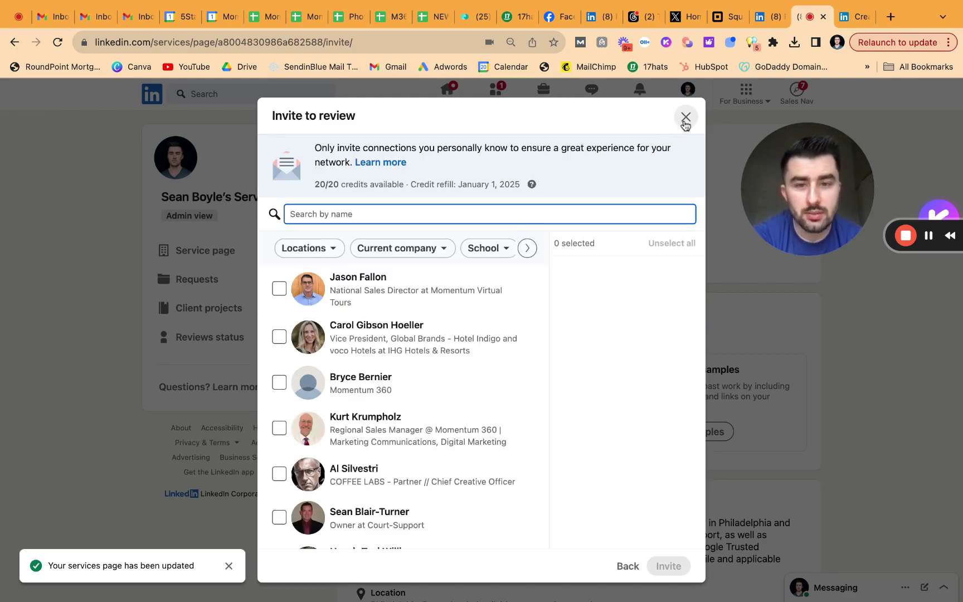
click(429, 292)
click(407, 429)
scroll(406, 429, down, 2)
click(399, 451)
scroll(435, 425, down, 2)
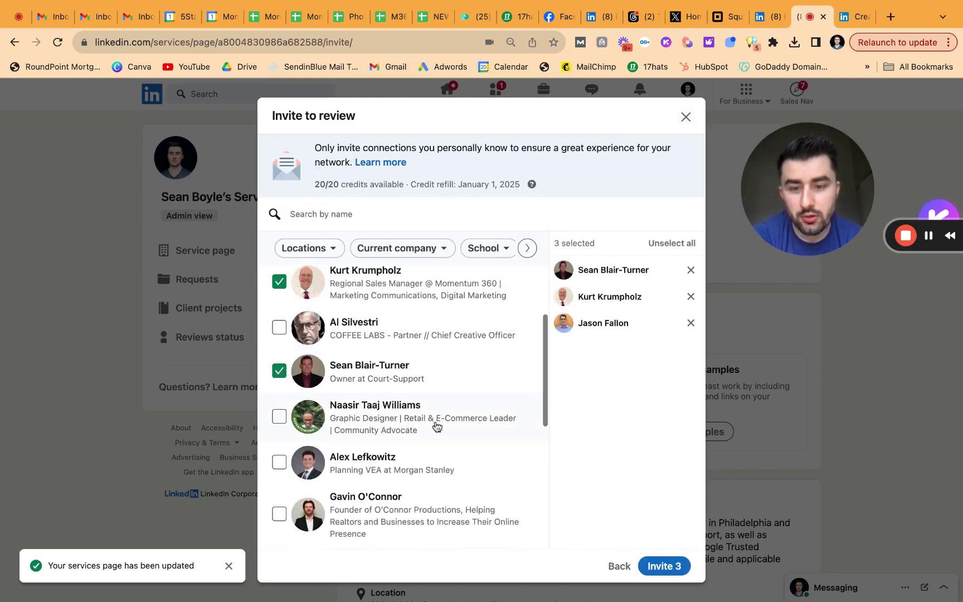
scroll(435, 425, down, 2)
scroll(459, 413, up, 5)
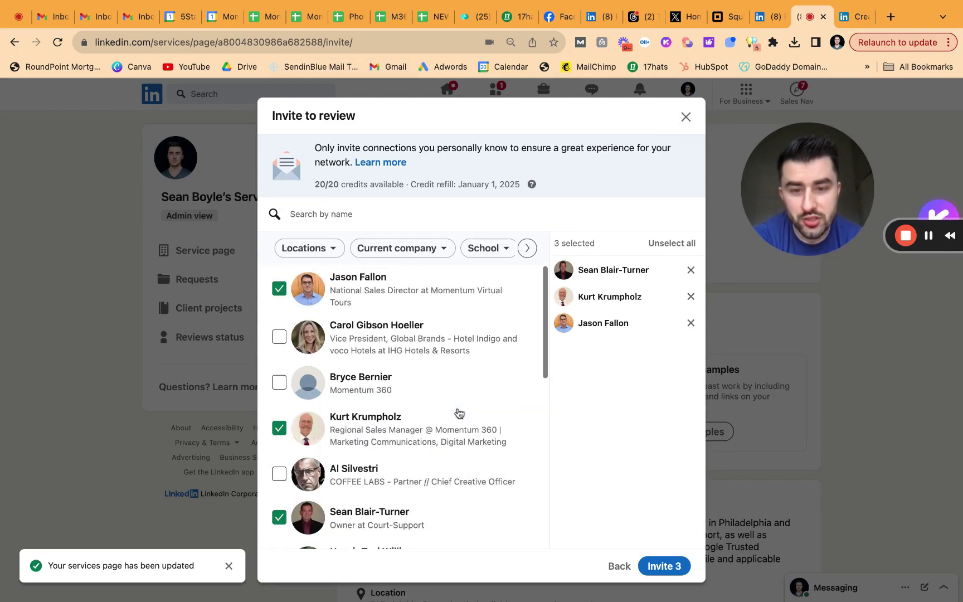
click(664, 565)
scroll(852, 432, down, 3)
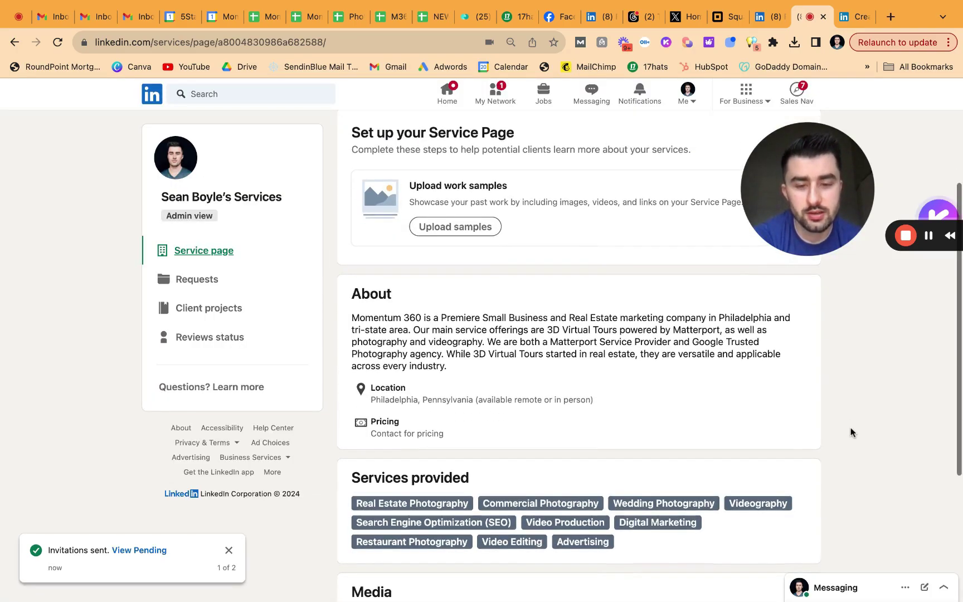
scroll(851, 432, down, 2)
scroll(851, 432, down, 1)
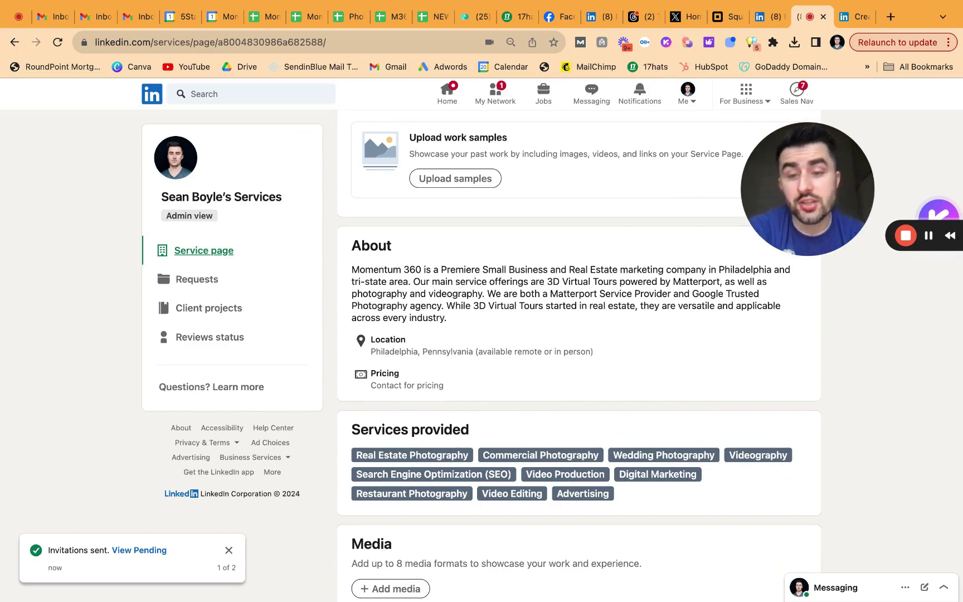